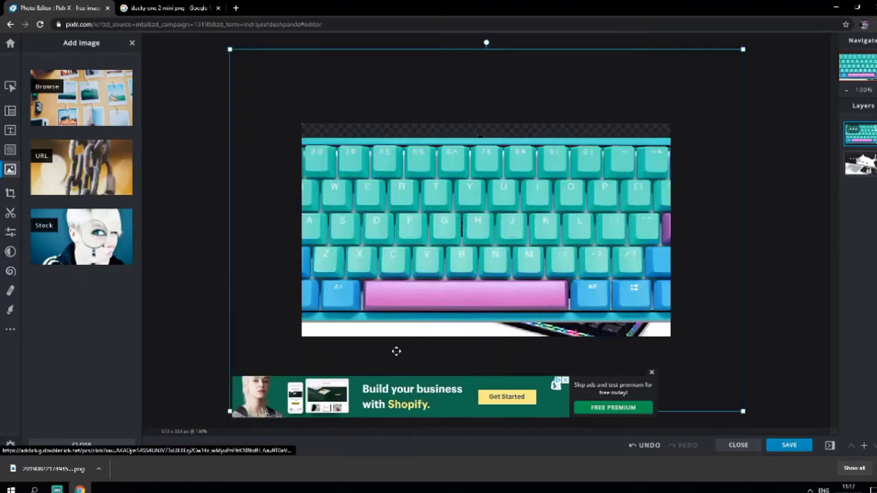
Shrink the teal keyboard, move it over the cat and tilt it diagonally.
drag(743, 49, 454, 202)
drag(370, 301, 532, 200)
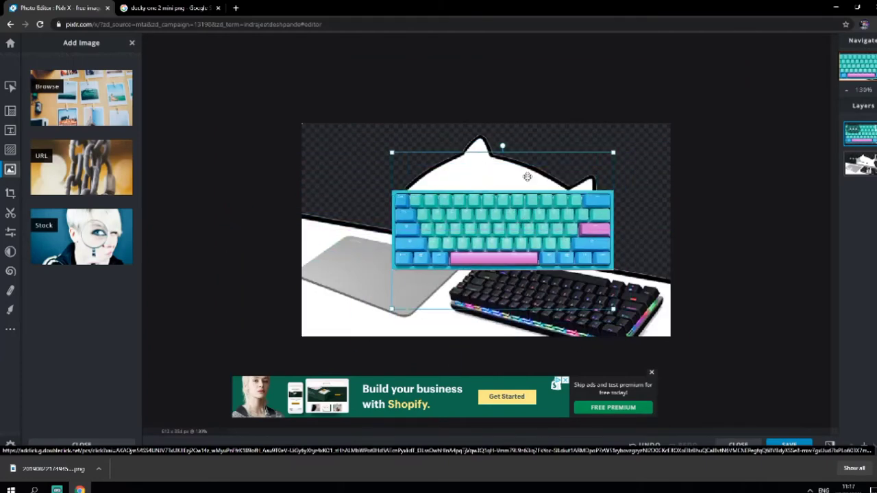
drag(503, 146, 316, 187)
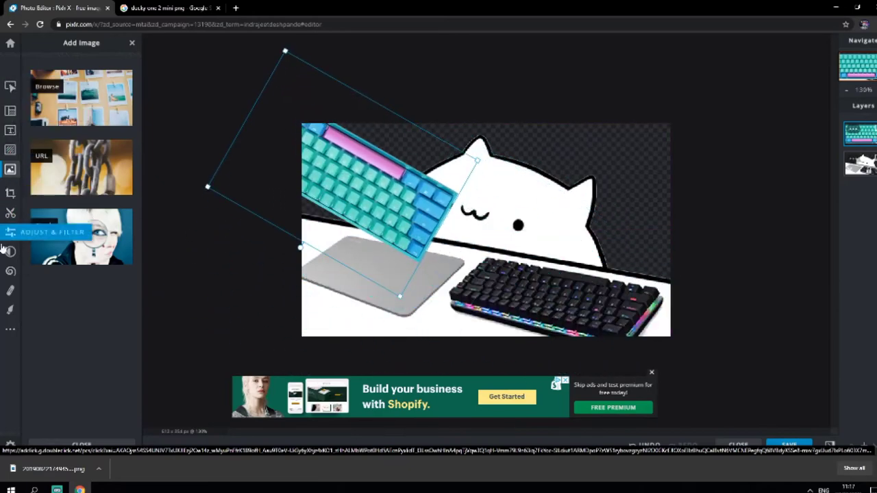
click(10, 309)
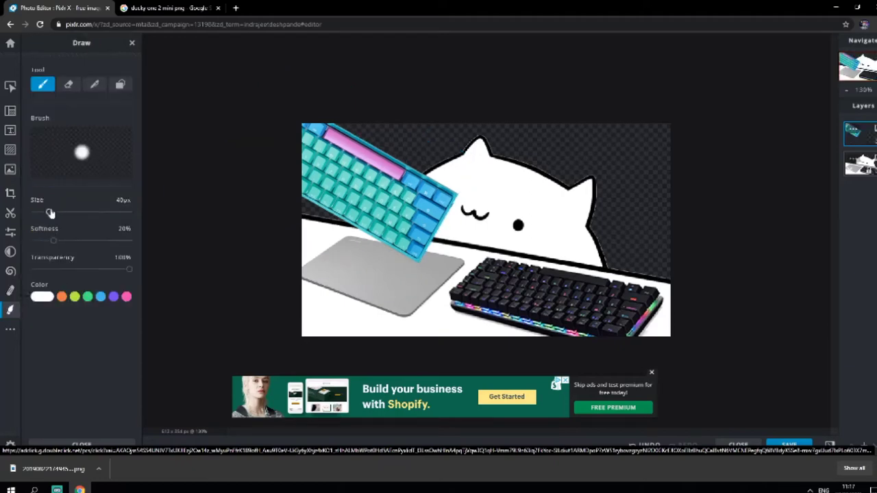
Set the brush to 0% softness and 41px size, then paint white over the black keyboard.
drag(54, 241, 34, 240)
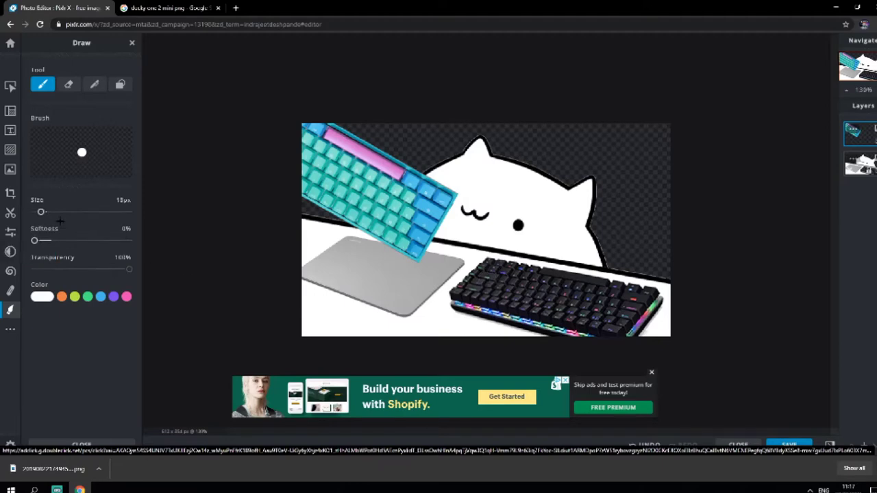
drag(44, 214, 49, 212)
mouse_move(546, 316)
mouse_down()
mouse_move(635, 332)
mouse_move(635, 313)
mouse_move(656, 299)
mouse_move(476, 269)
mouse_move(462, 293)
mouse_move(477, 313)
mouse_move(489, 301)
mouse_move(568, 297)
mouse_move(515, 309)
mouse_move(564, 344)
mouse_up()
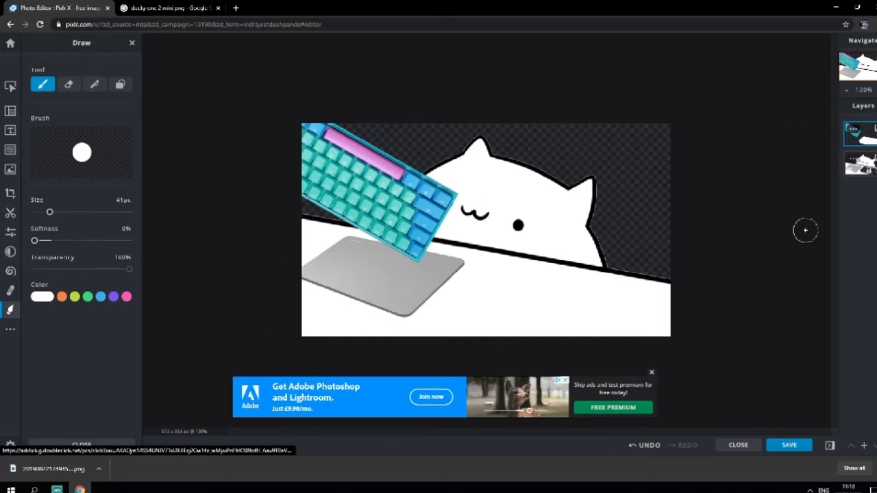
Reselect the teal keyboard layer and move it to a new position.
click(854, 170)
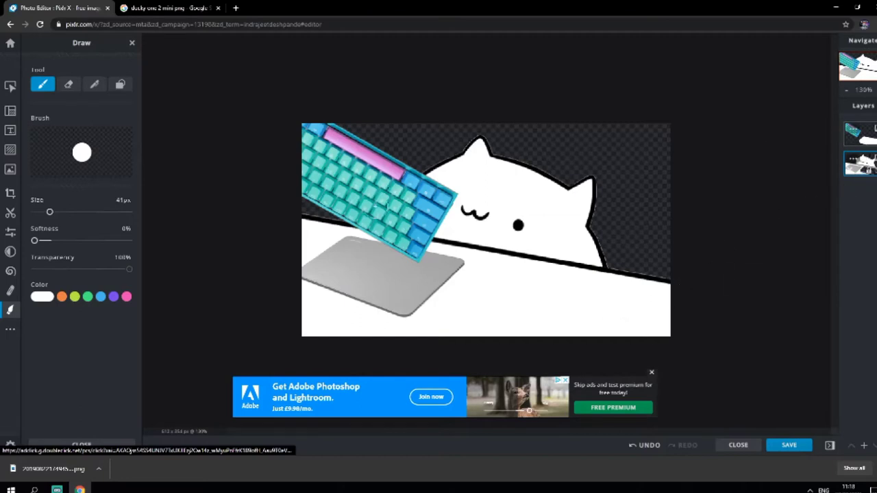
click(851, 140)
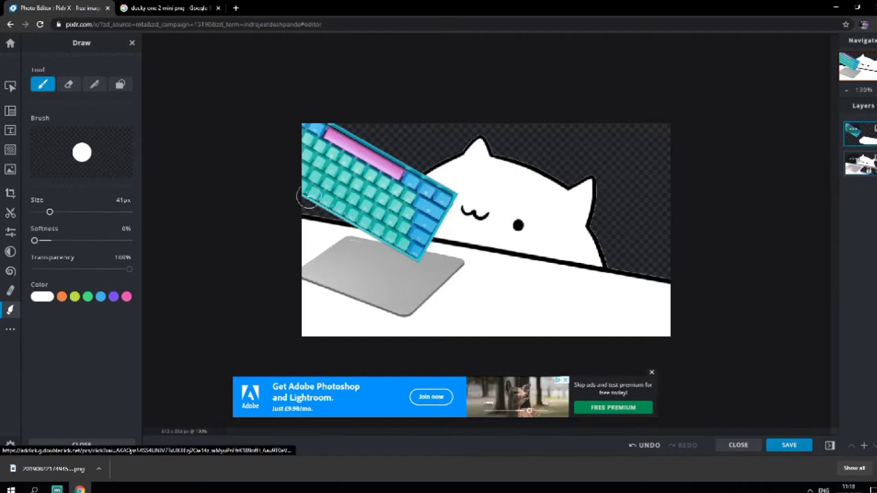
click(11, 86)
mouse_move(351, 181)
mouse_down()
mouse_move(544, 186)
mouse_move(268, 138)
mouse_move(346, 216)
mouse_move(340, 211)
mouse_up()
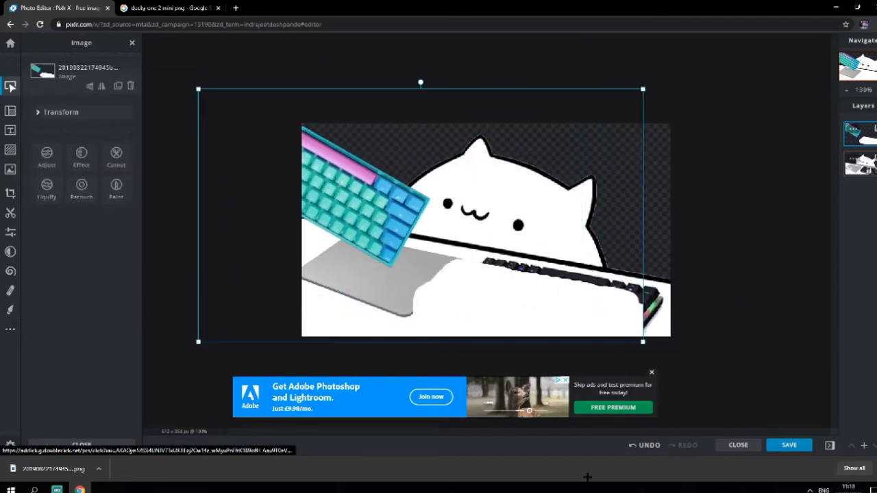
Undo the keyboard move and the white paint to restore the black keyboard.
click(642, 446)
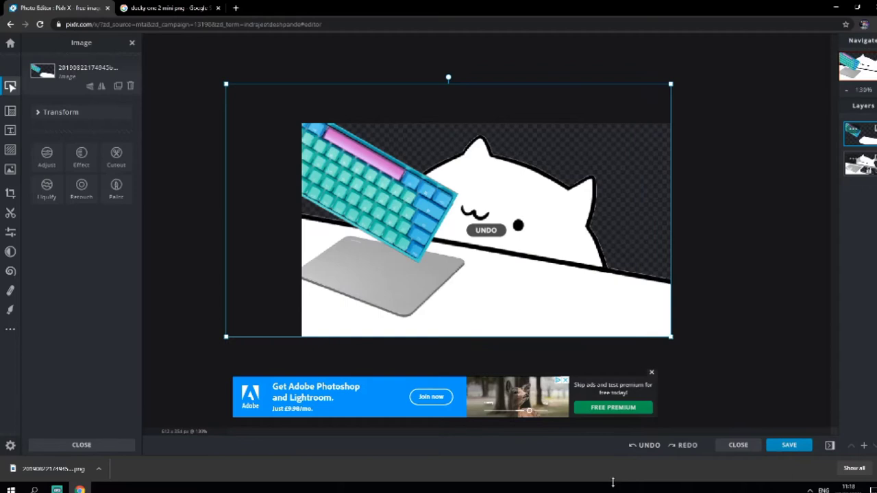
click(644, 445)
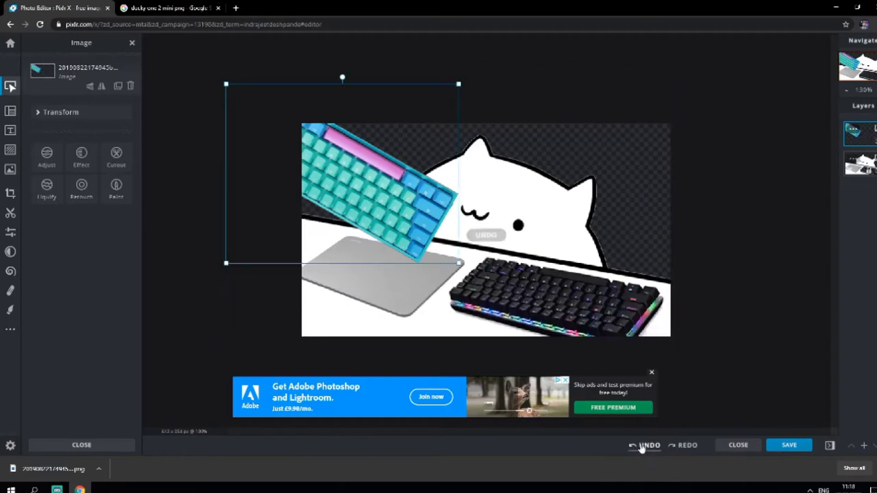
click(644, 445)
Move the teal keyboard up and left over the cat, then select the Background layer.
click(411, 232)
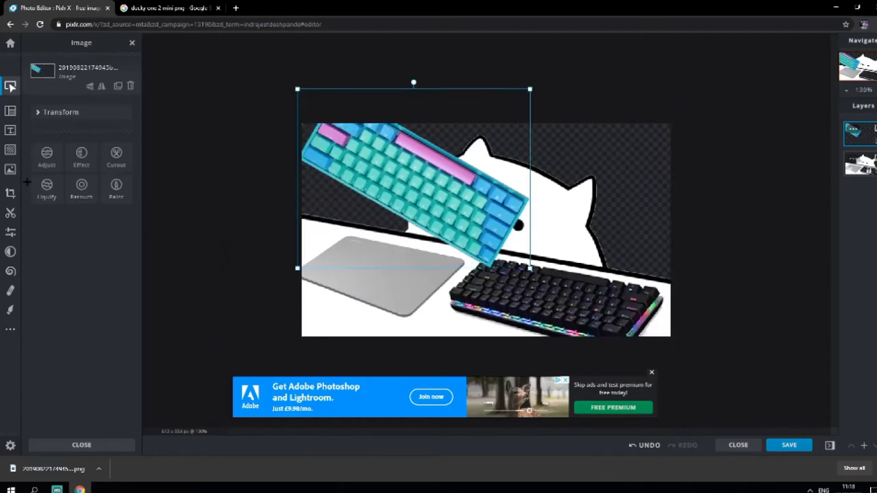
click(363, 333)
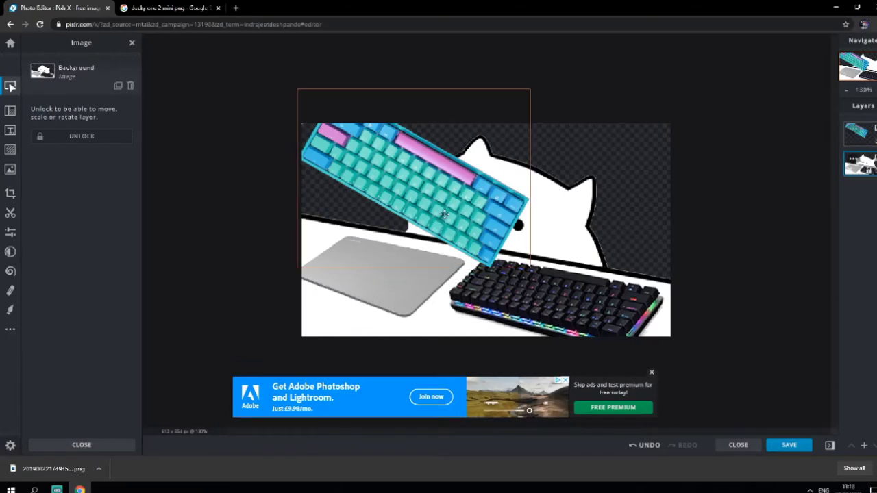
drag(445, 214, 400, 190)
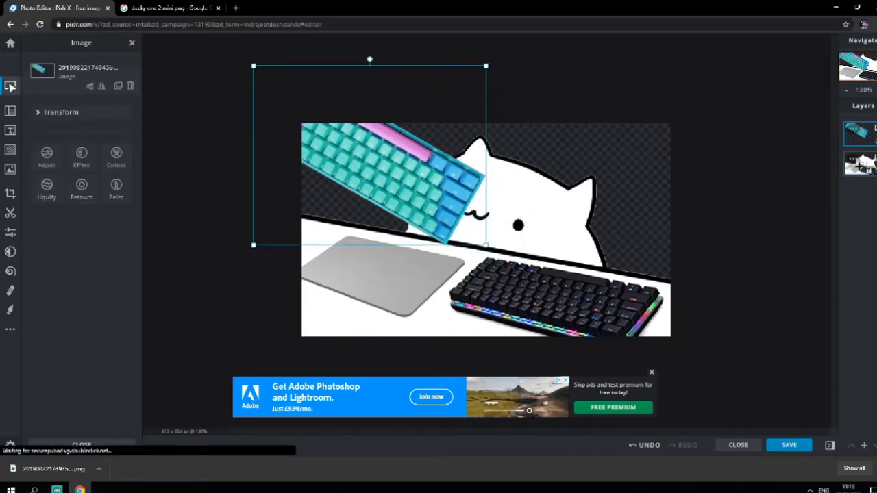
click(860, 164)
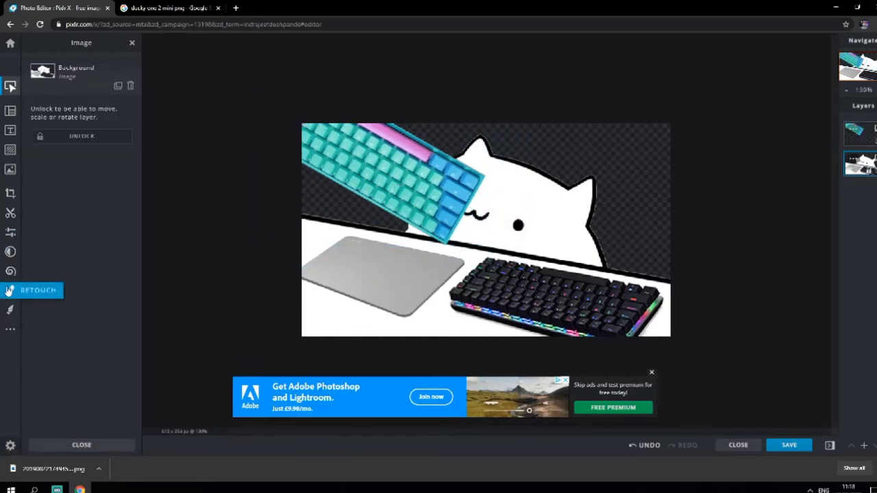
click(11, 309)
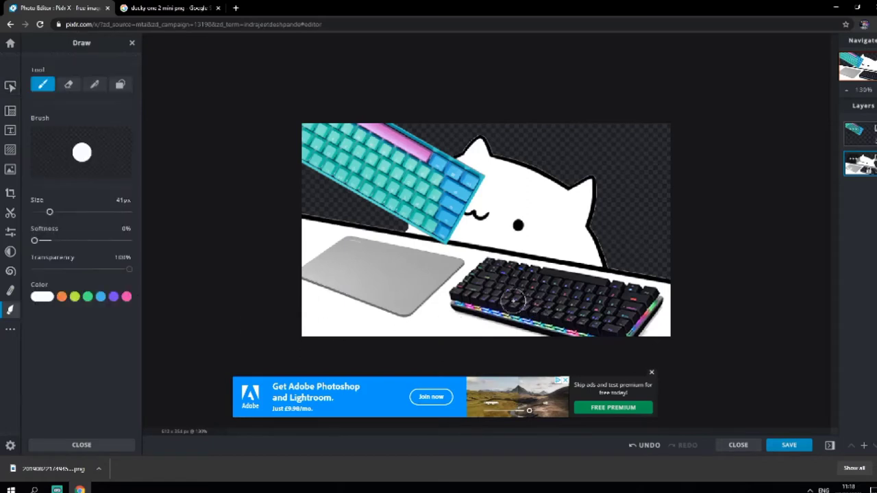
Paint white over the black keyboard on the Background layer until the desk is blank.
mouse_move(459, 310)
mouse_down()
mouse_move(456, 298)
mouse_move(480, 275)
mouse_move(509, 271)
mouse_move(486, 266)
mouse_move(651, 295)
mouse_move(641, 326)
mouse_move(576, 312)
mouse_move(590, 342)
mouse_move(511, 322)
mouse_move(518, 337)
mouse_move(493, 288)
mouse_move(486, 303)
mouse_up()
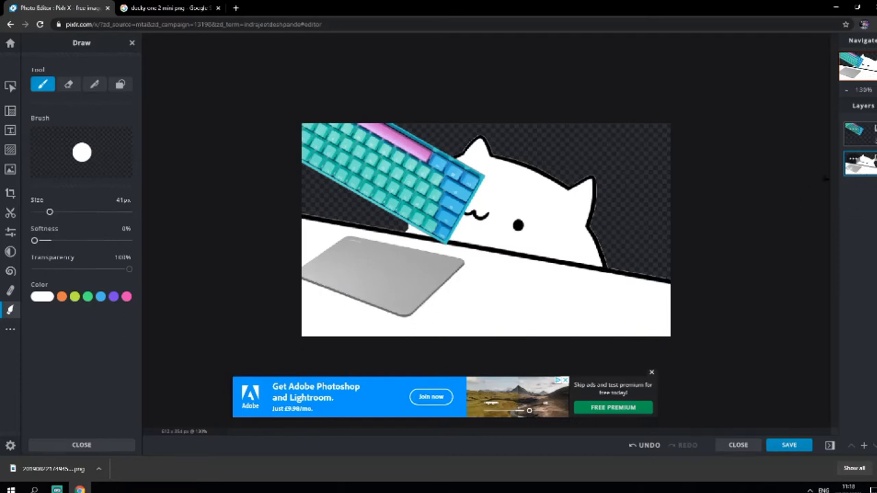
click(11, 87)
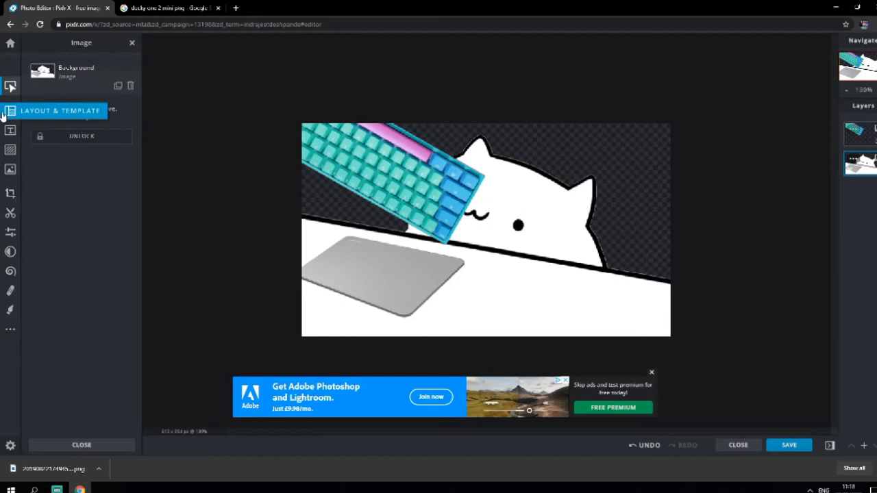
Move the teal keyboard to the desk's lower right and rotate it to follow the desk edge.
drag(452, 171, 628, 346)
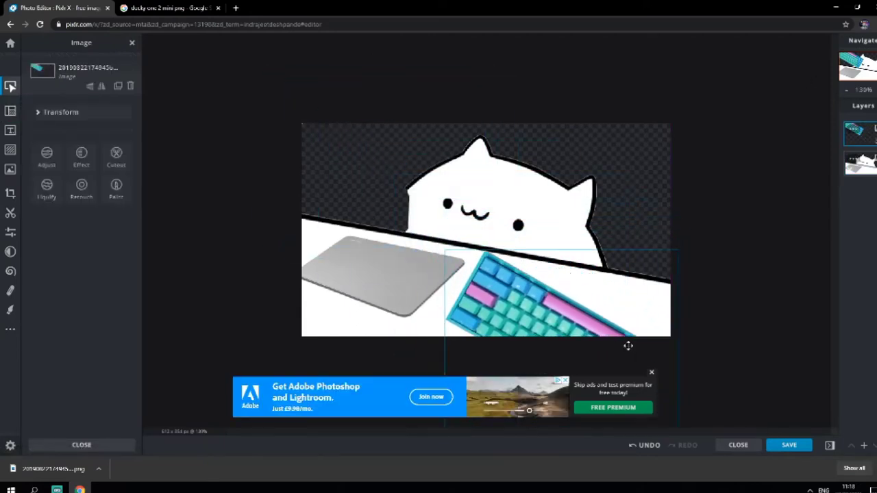
drag(560, 244, 554, 265)
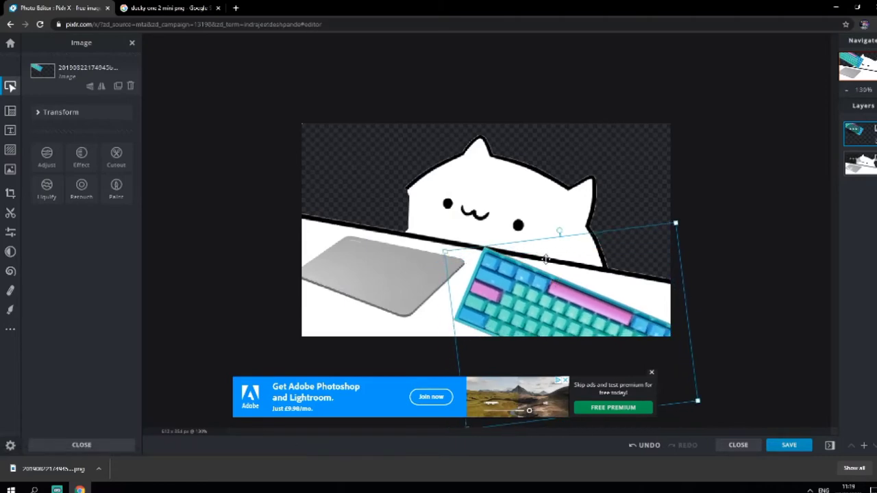
drag(552, 233, 546, 238)
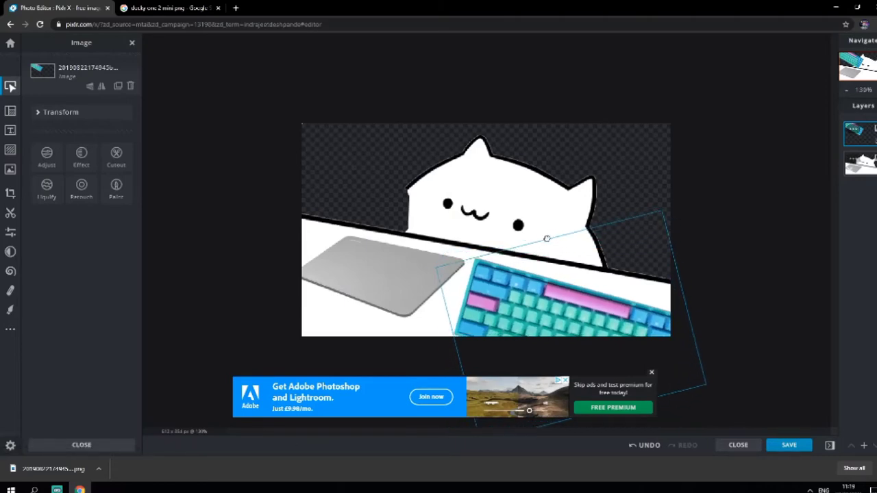
drag(547, 290, 545, 288)
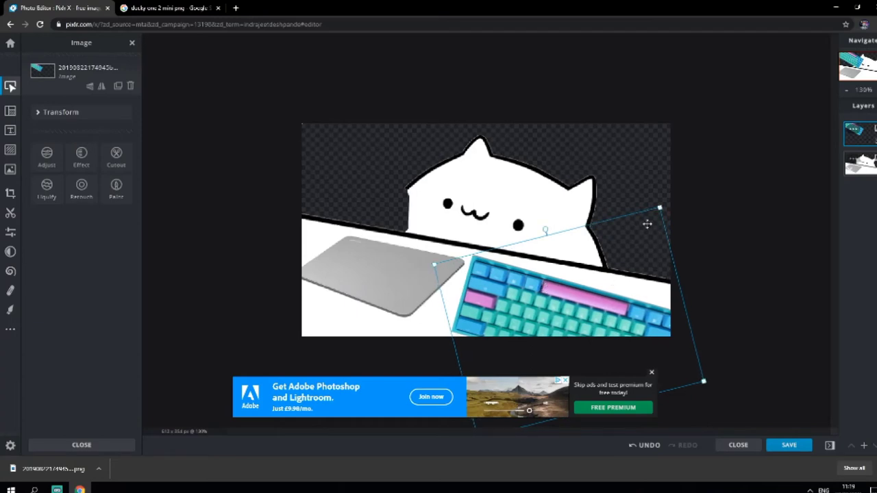
drag(553, 232, 548, 235)
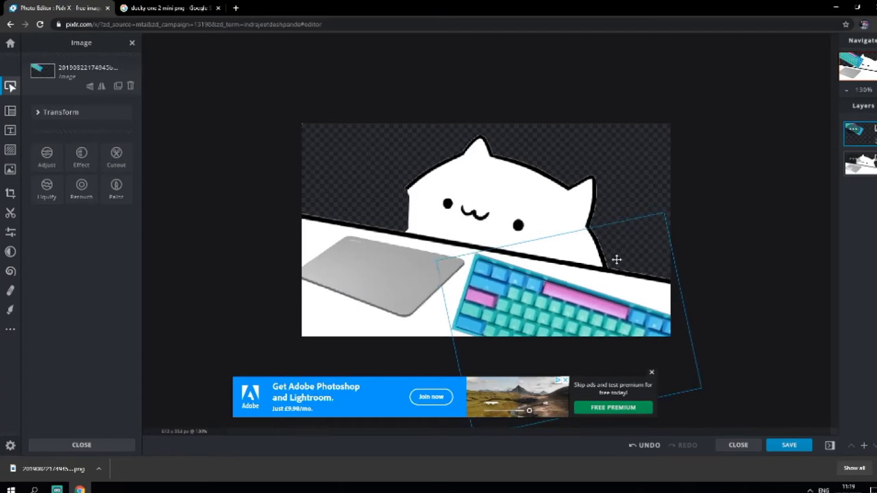
Resize and nudge the keyboard into place beside the mouse pad, then deselect it.
drag(661, 215, 644, 247)
drag(571, 301, 574, 285)
click(748, 236)
drag(678, 306, 670, 305)
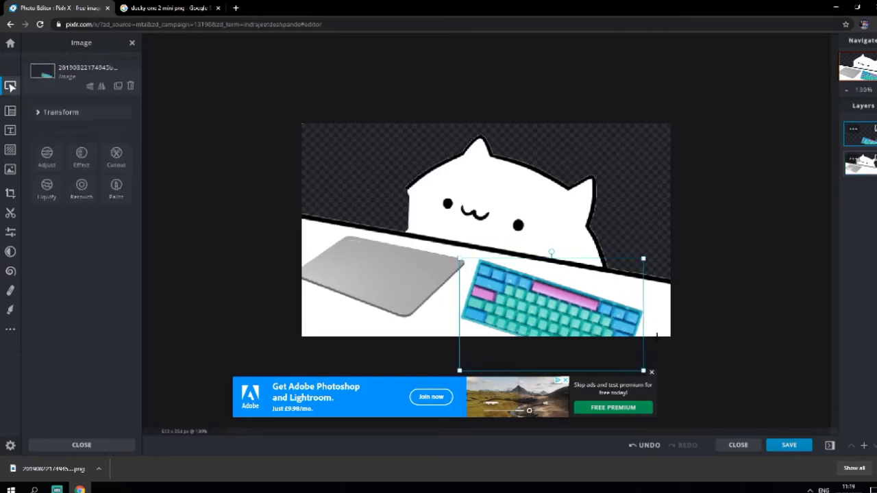
drag(644, 258, 654, 256)
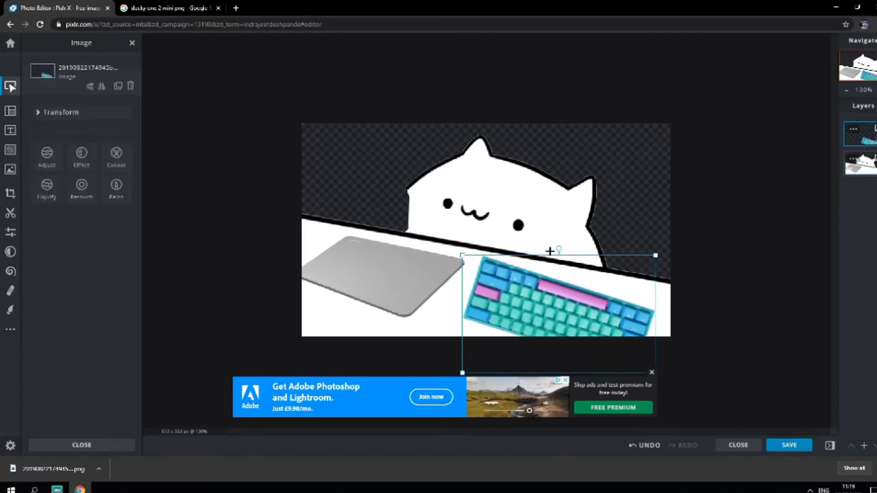
click(546, 364)
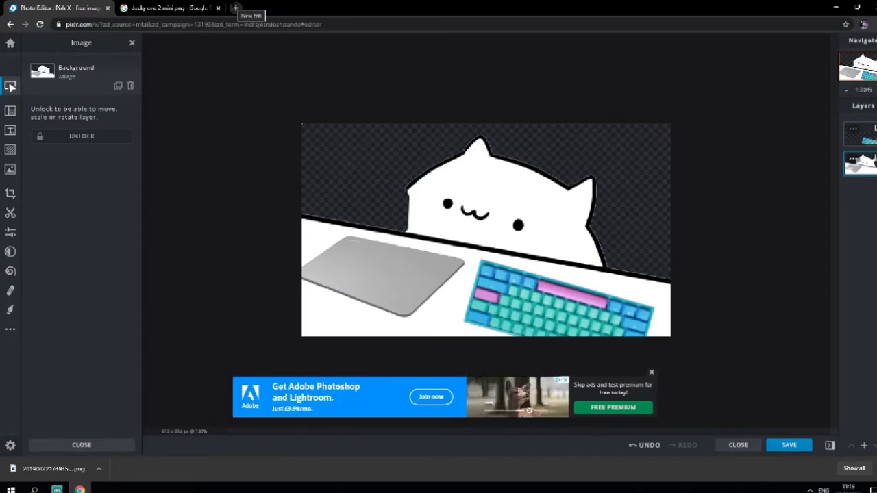
Search Google for 'galaxy' in a new tab.
click(236, 8)
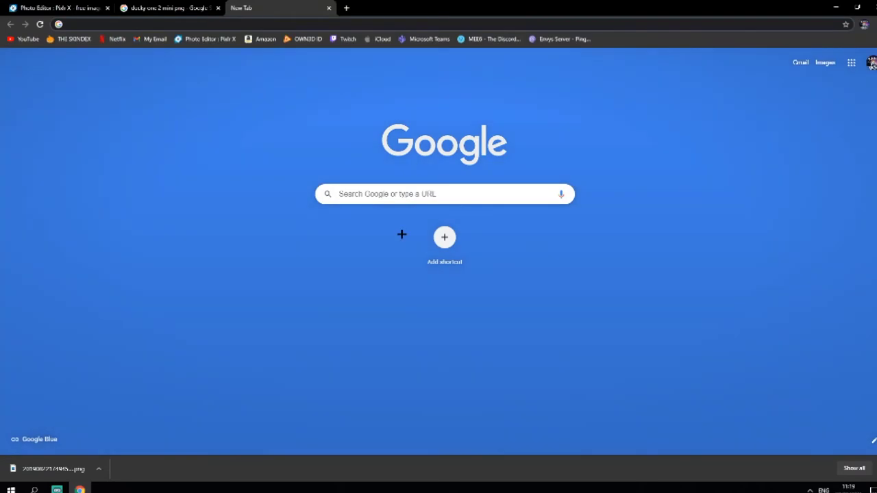
text(galix)
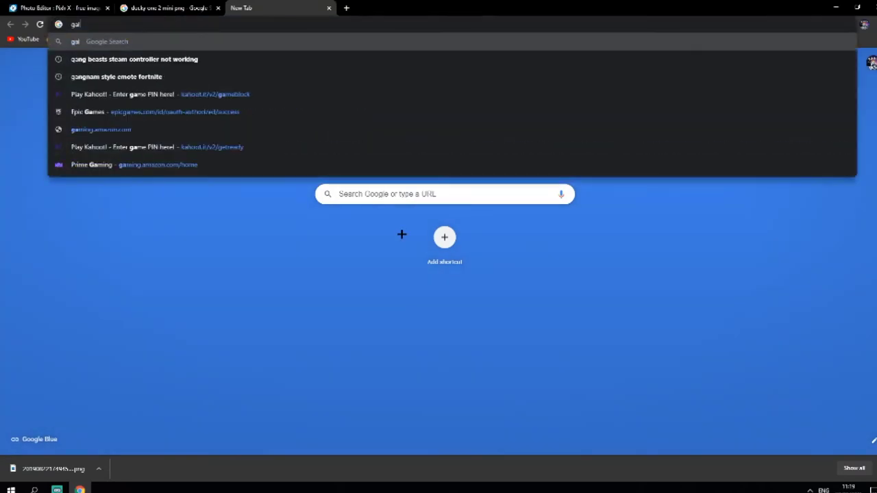
key(BackSpace)
key(BackSpace)
text(axy)
key(Return)
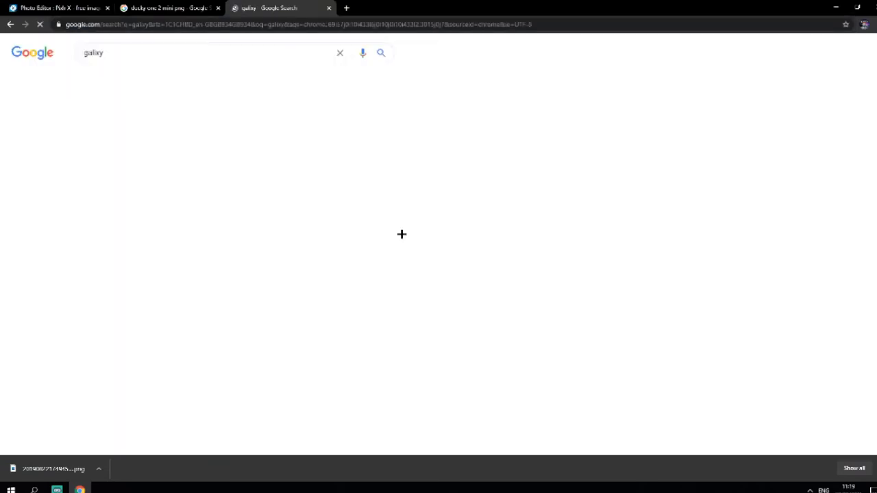
Preview the starry galaxy result in Images and copy its image address.
click(124, 80)
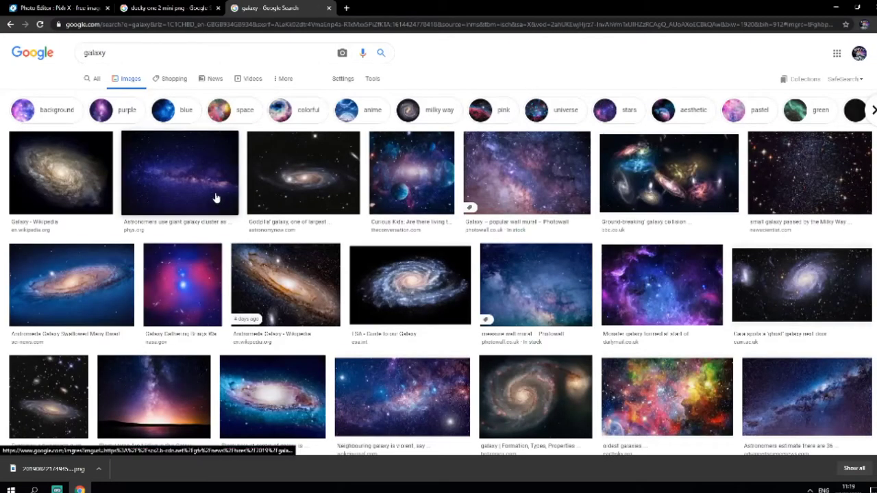
click(216, 196)
right_click(665, 163)
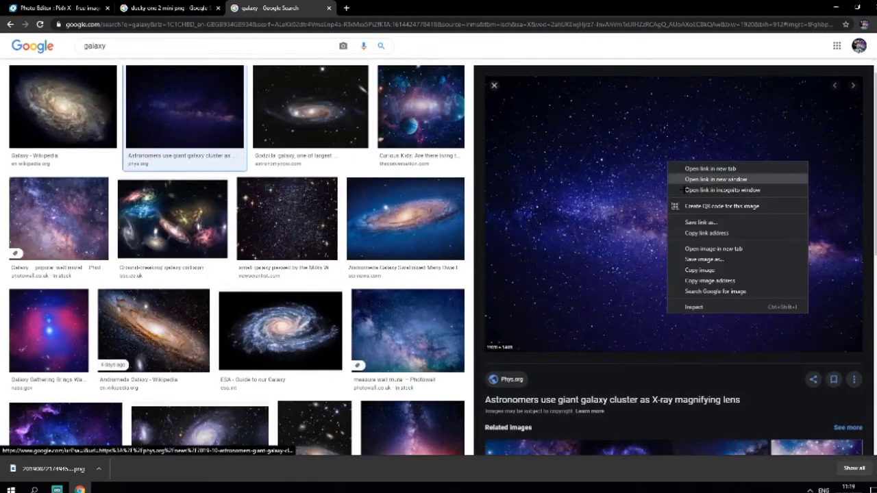
click(706, 281)
Load the galaxy picture from the pasted URL via Add Image > URL and add it to the current image.
key(ctrl+1)
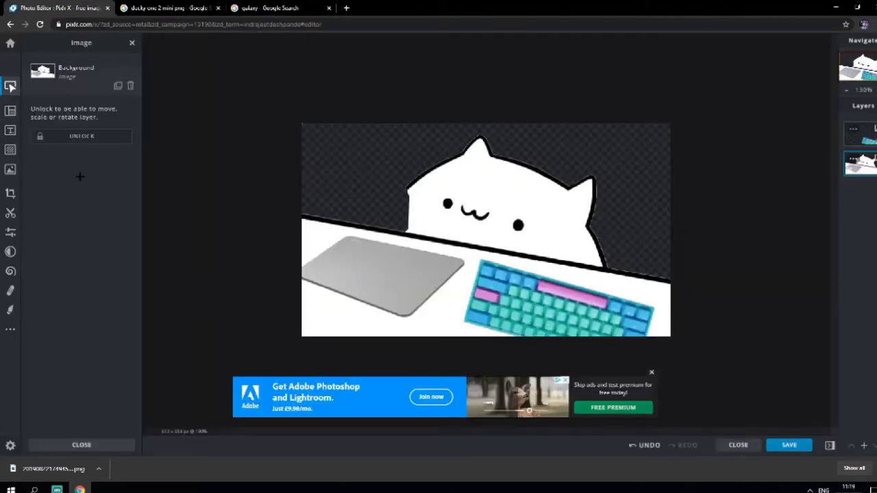
click(10, 149)
click(10, 168)
click(76, 172)
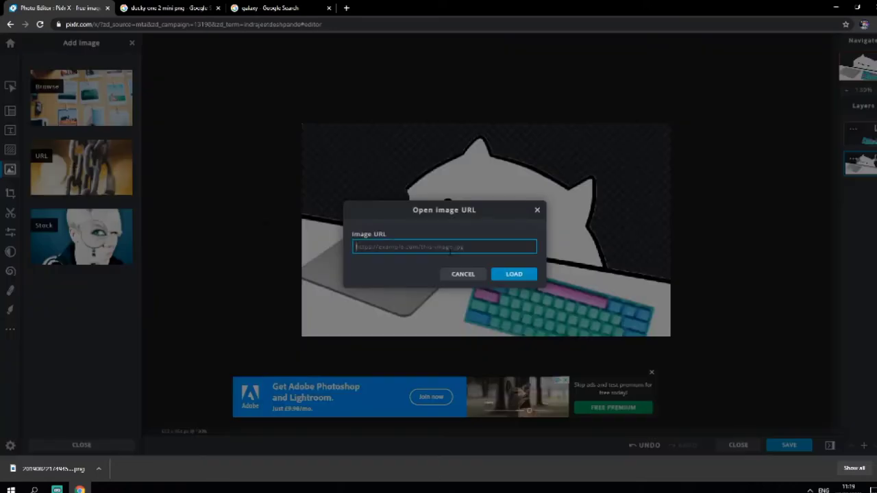
key(ctrl+v)
click(514, 274)
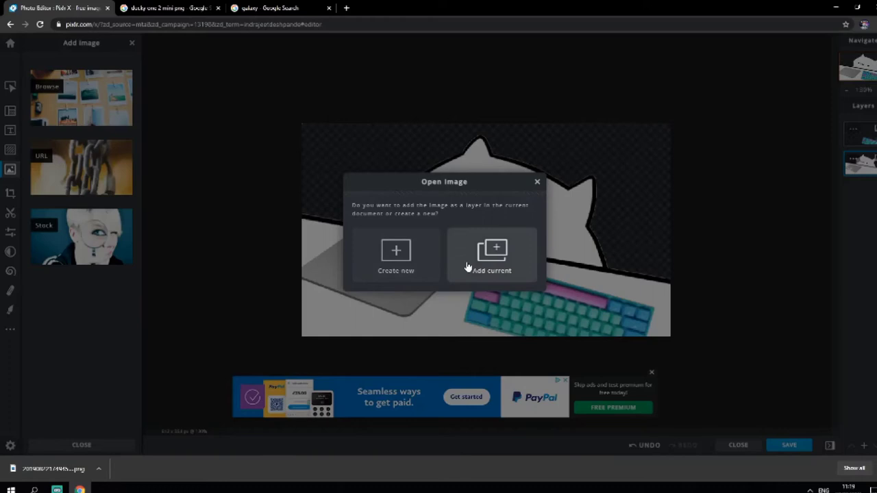
click(492, 270)
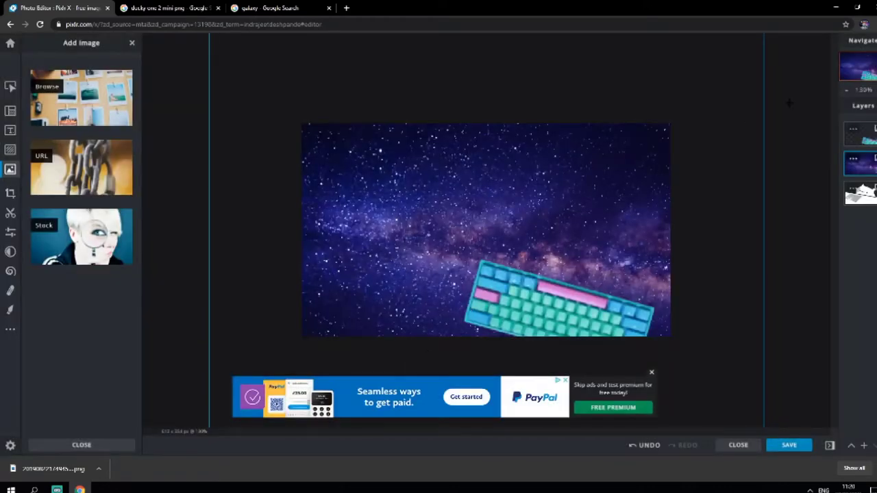
Move the galaxy layer below the cat layer and enlarge it to fill the canvas.
drag(862, 165, 861, 205)
click(814, 238)
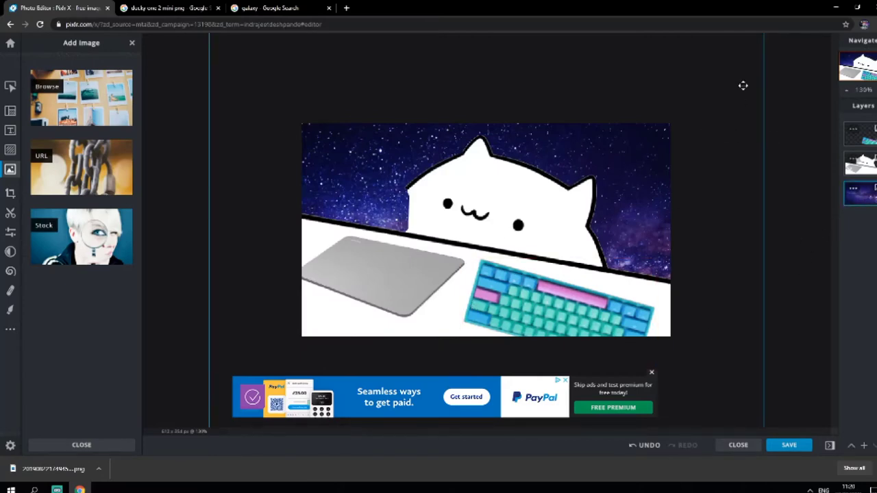
drag(740, 102, 730, 219)
drag(753, 169, 668, 100)
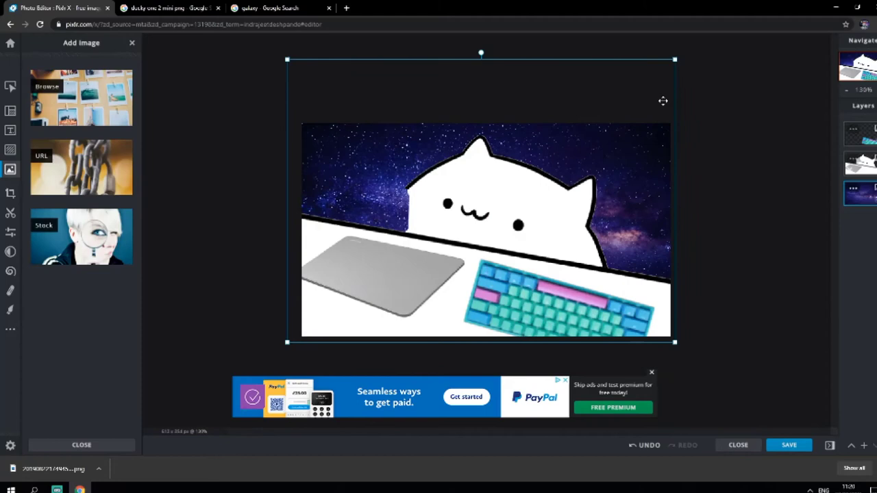
click(714, 142)
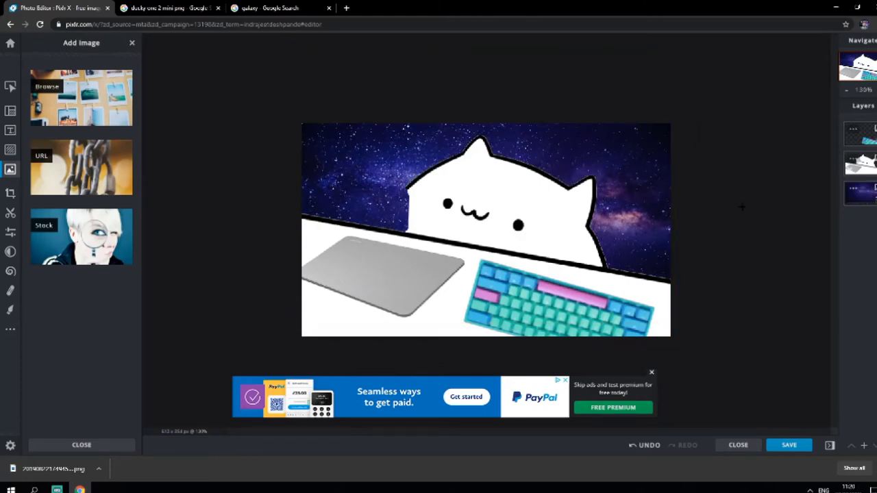
Set the galaxy layer to LOCKED and check the Background and keyboard layer settings.
click(853, 192)
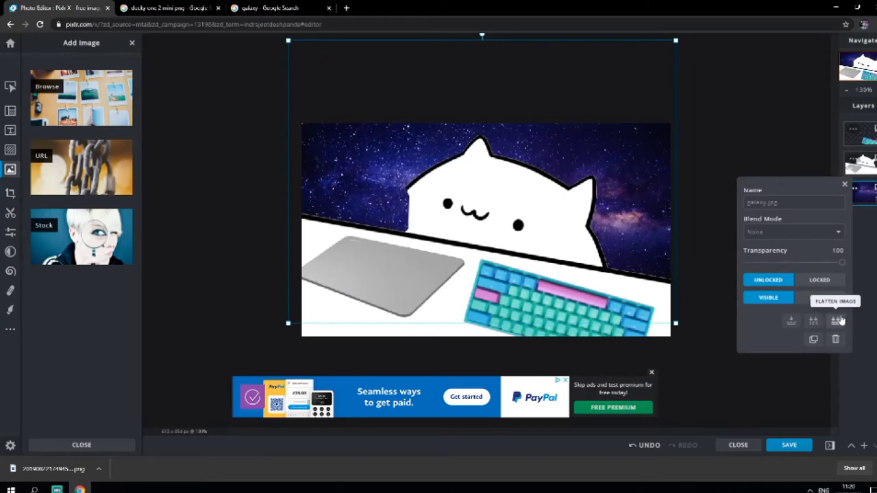
click(829, 281)
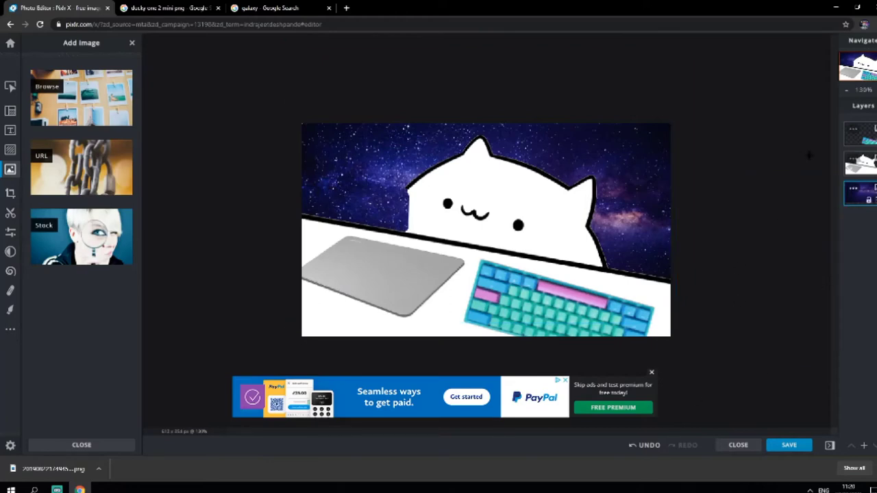
click(853, 160)
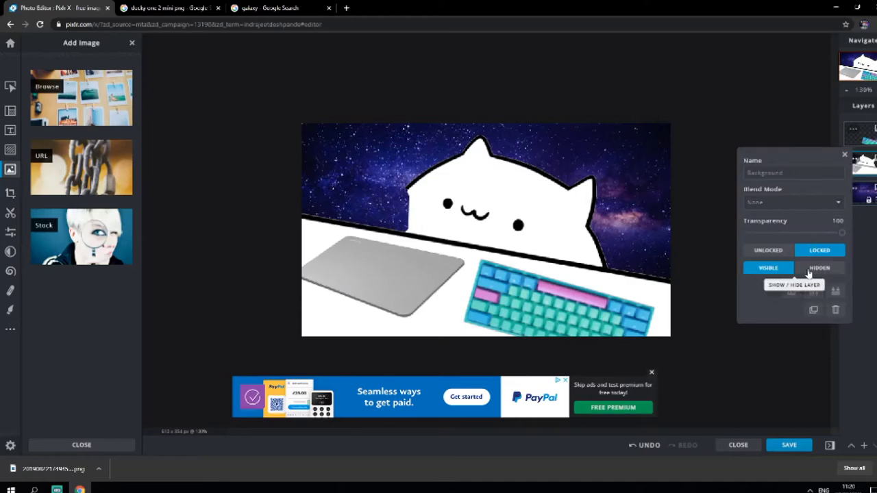
click(853, 128)
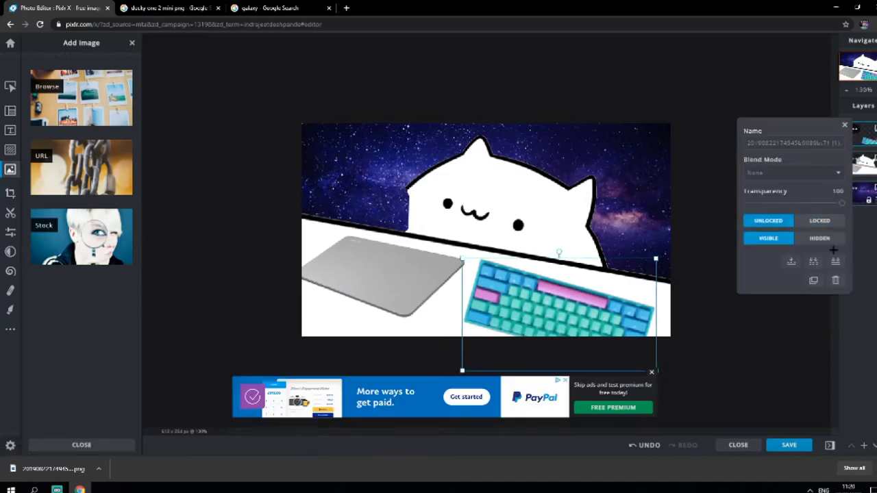
click(820, 222)
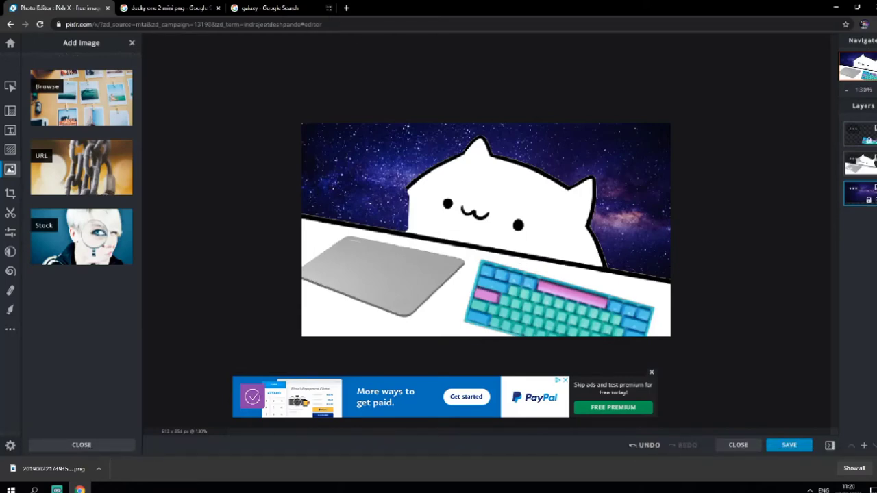
click(346, 7)
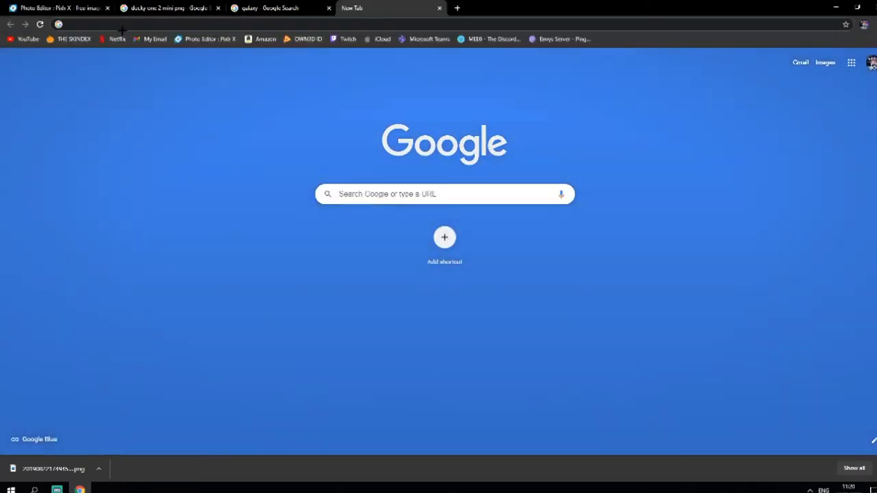
Back in the editor, set the Draw brush to pure red (#FF0000) at 4px and zoom in.
click(439, 8)
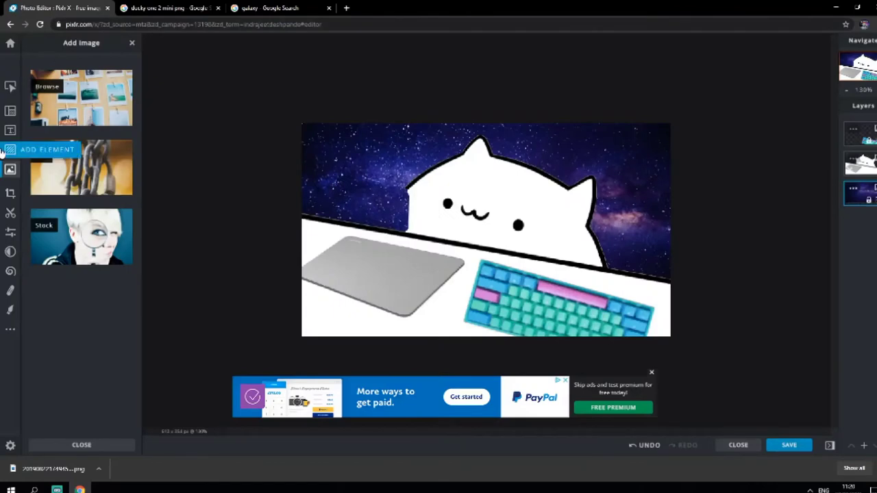
click(10, 309)
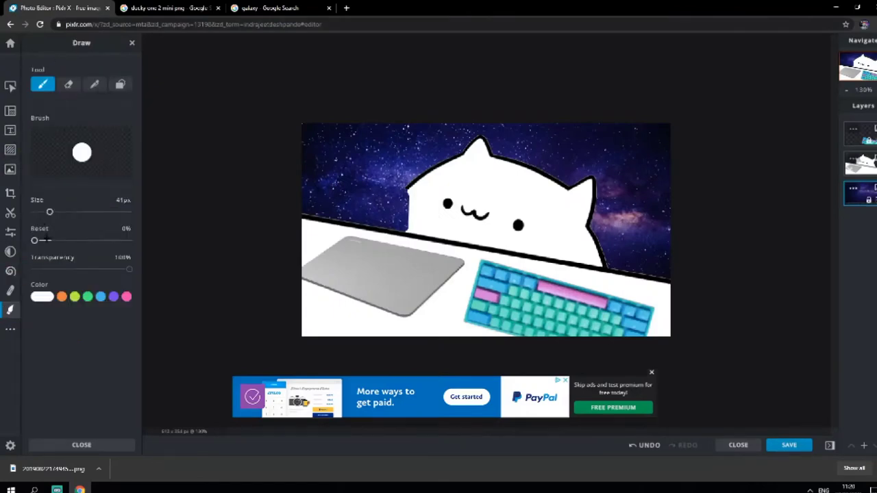
click(42, 296)
drag(31, 309, 132, 310)
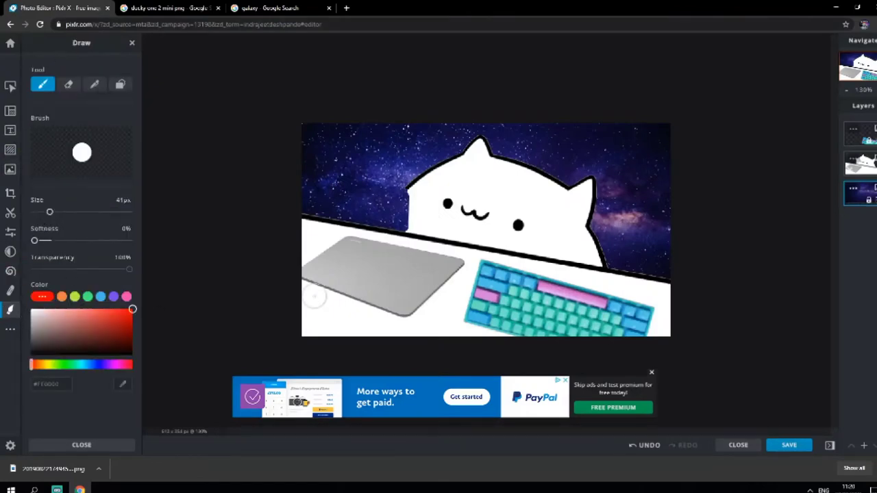
scroll(456, 198, up, 5)
scroll(394, 168, up, 3)
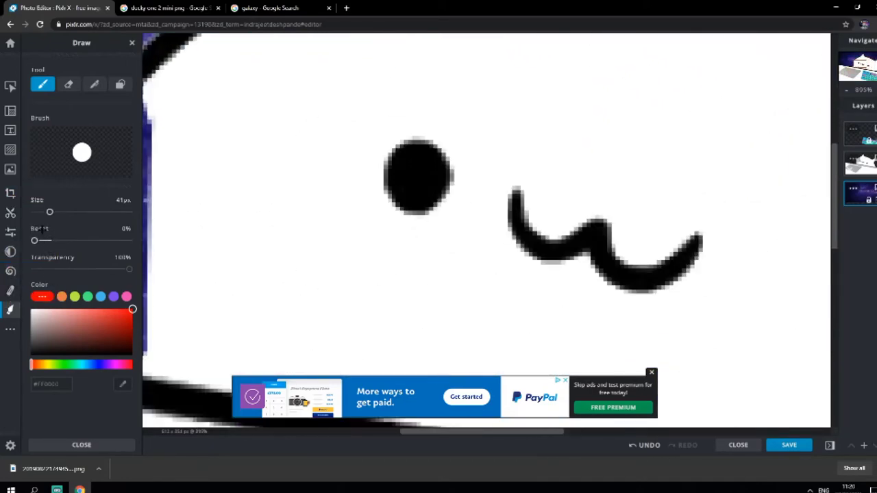
drag(38, 213, 34, 213)
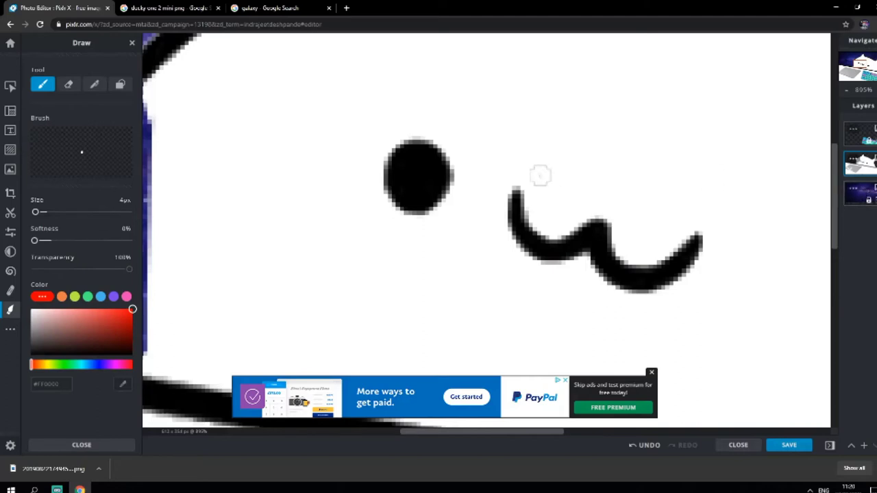
Brush a solid red spot into the centre of the left eye, then the right eye.
click(414, 175)
drag(414, 176, 419, 177)
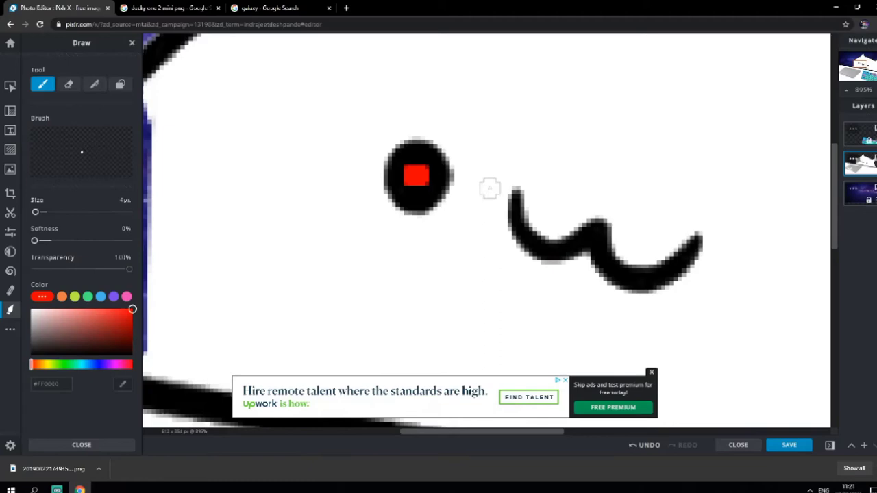
scroll(489, 190, down, 2)
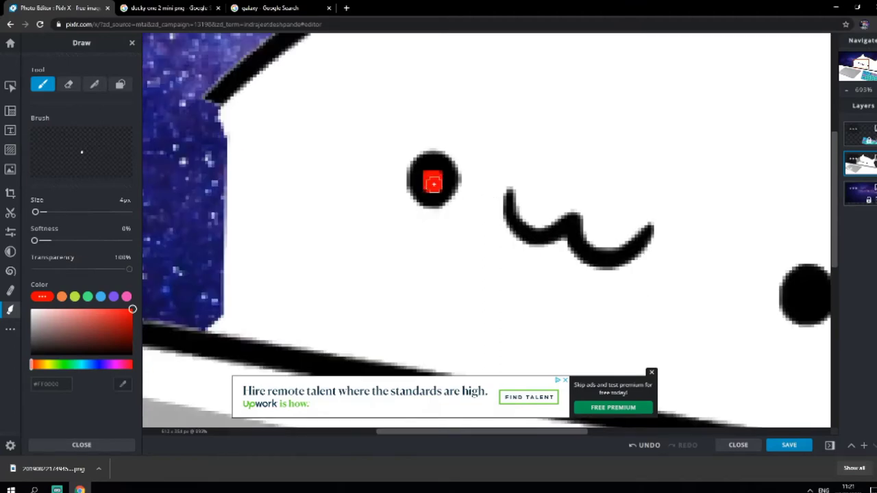
scroll(705, 266, down, 1)
scroll(589, 288, up, 3)
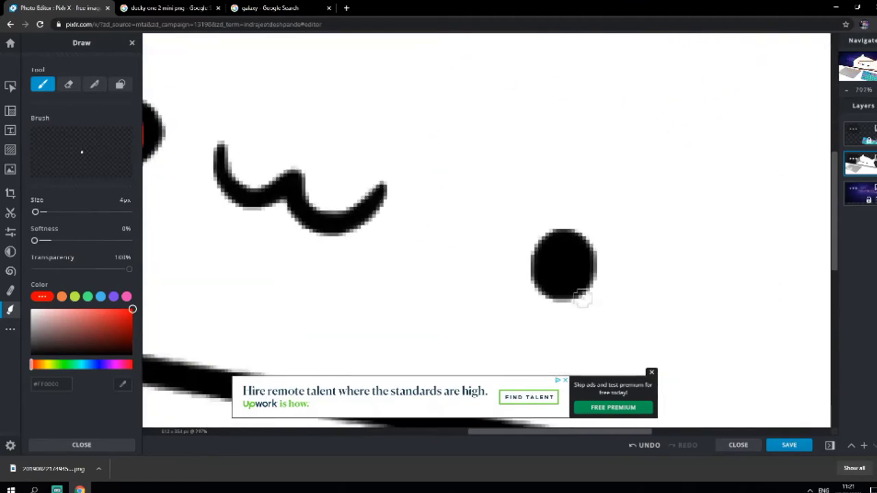
drag(558, 261, 565, 264)
scroll(583, 263, down, 4)
scroll(549, 296, down, 3)
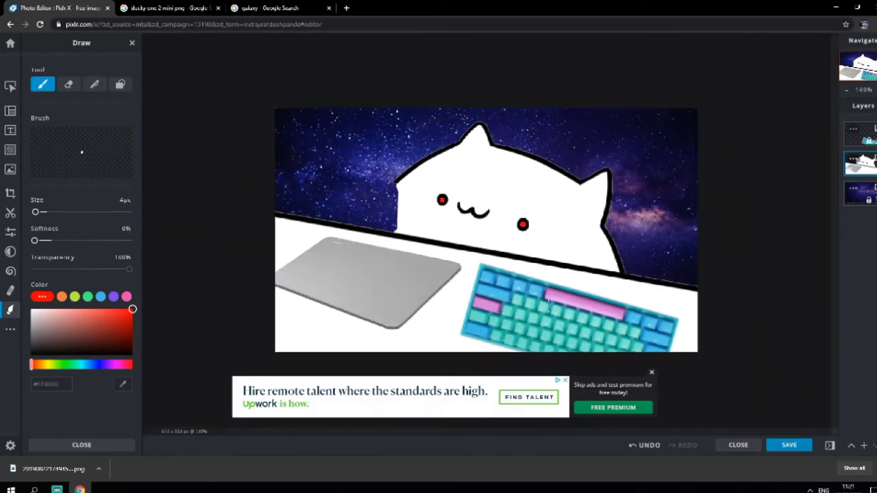
scroll(429, 209, up, 3)
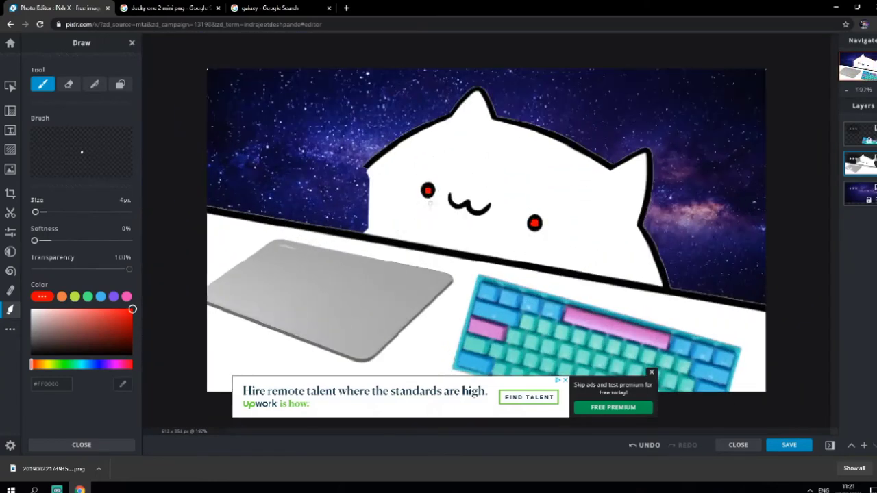